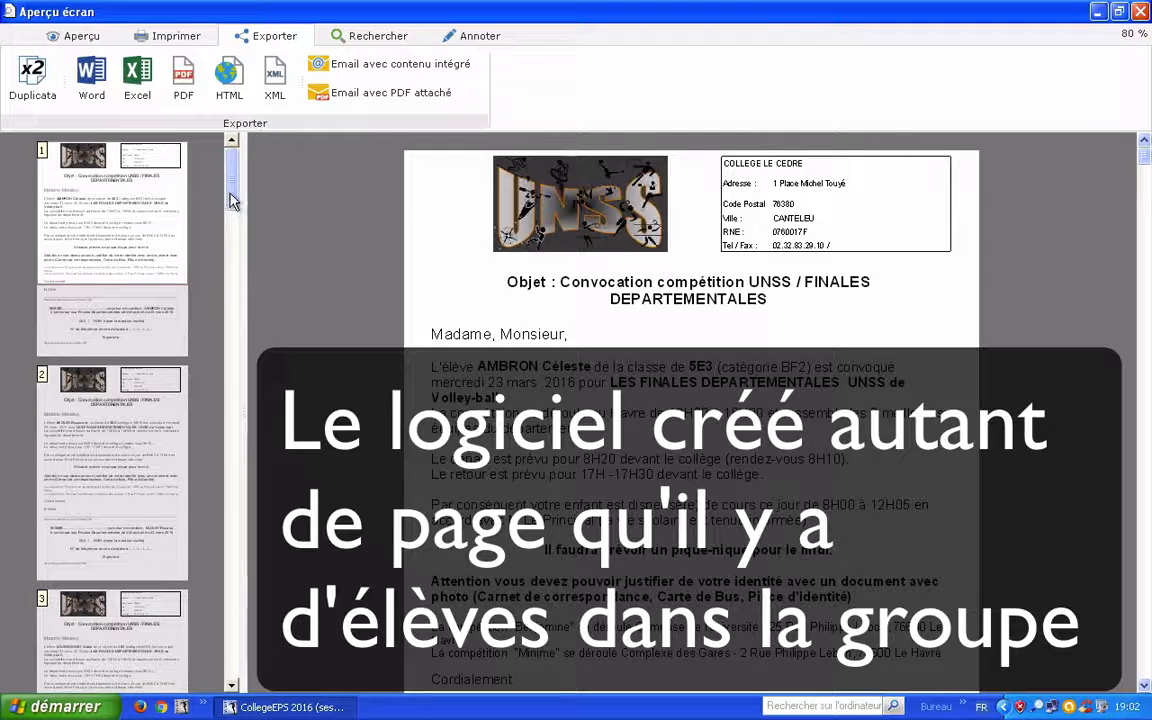
Step: Examine the personalised convocation letters for the first three students in the print preview and close it
{"action": "scroll", "coordinate": [207, 200], "scroll_direction": "down", "scroll_amount": 5}
{"action": "left_click_drag", "start_coordinate": [224, 230], "coordinate": [236, 192]}
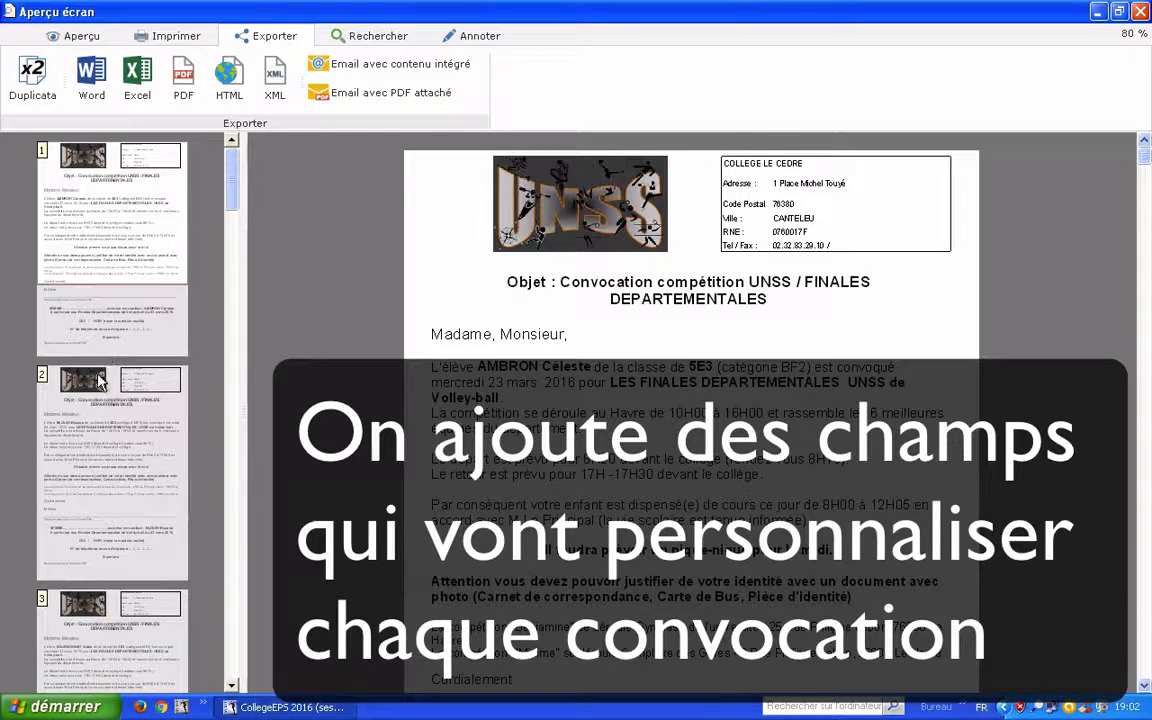
{"action": "left_click", "coordinate": [83, 432]}
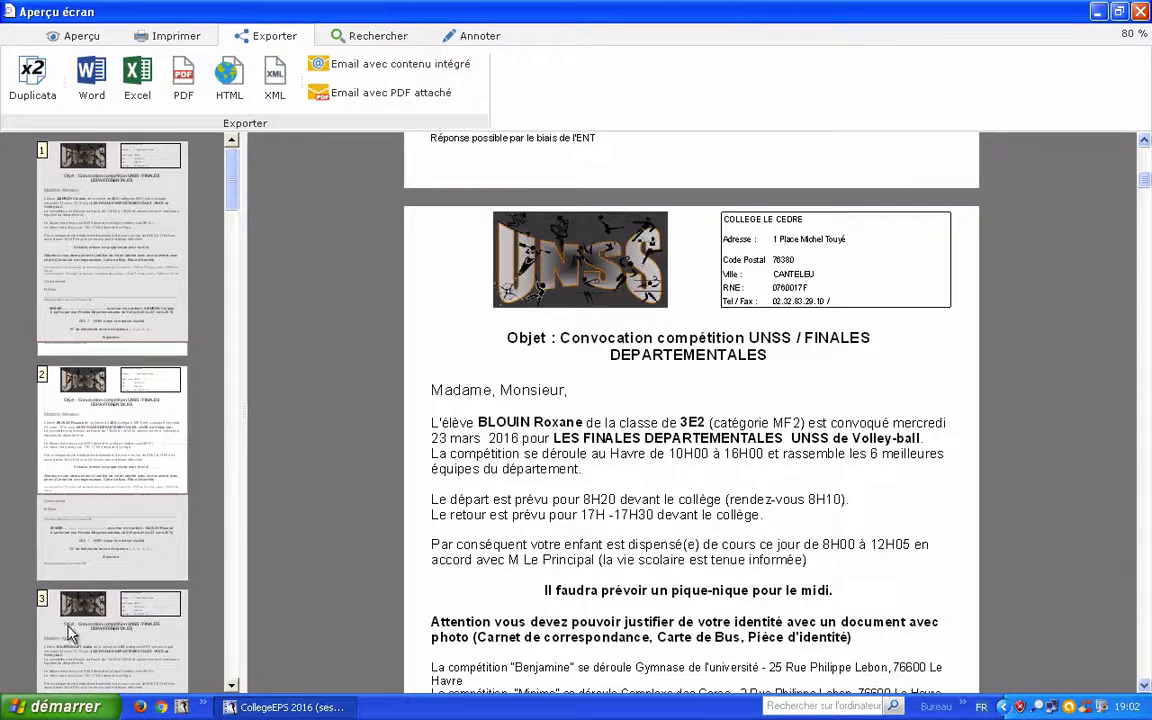
{"action": "left_click", "coordinate": [66, 595]}
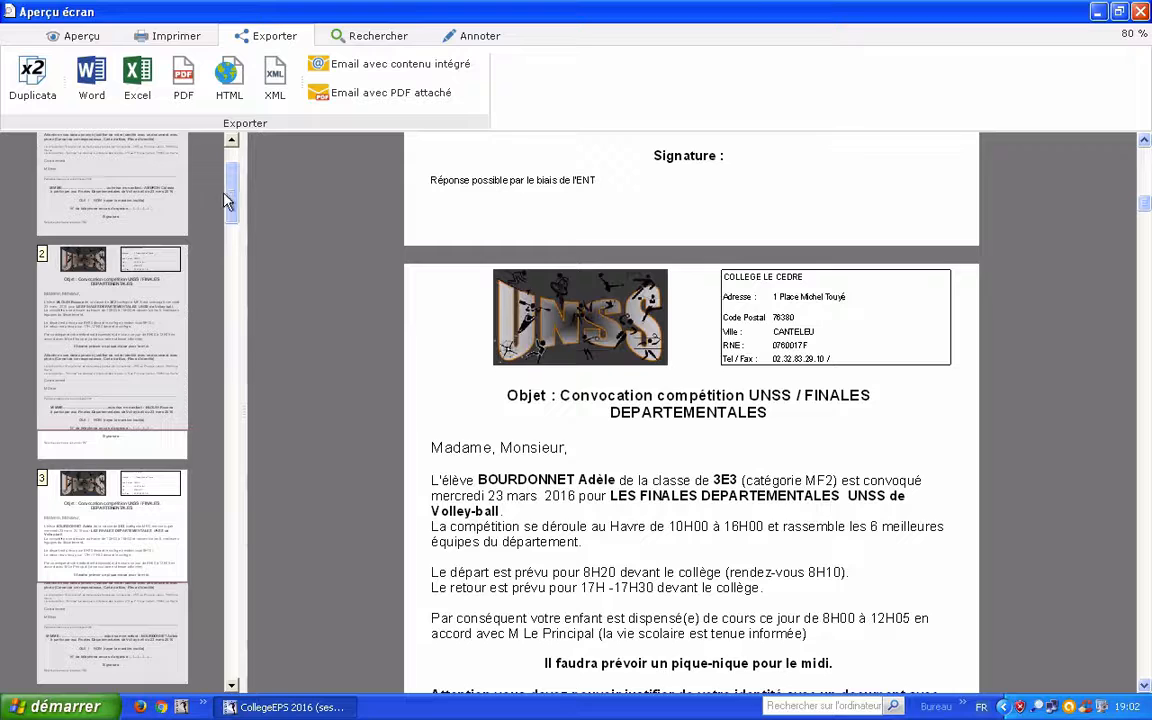
{"action": "left_click_drag", "start_coordinate": [228, 200], "coordinate": [231, 181]}
{"action": "left_click", "coordinate": [113, 180]}
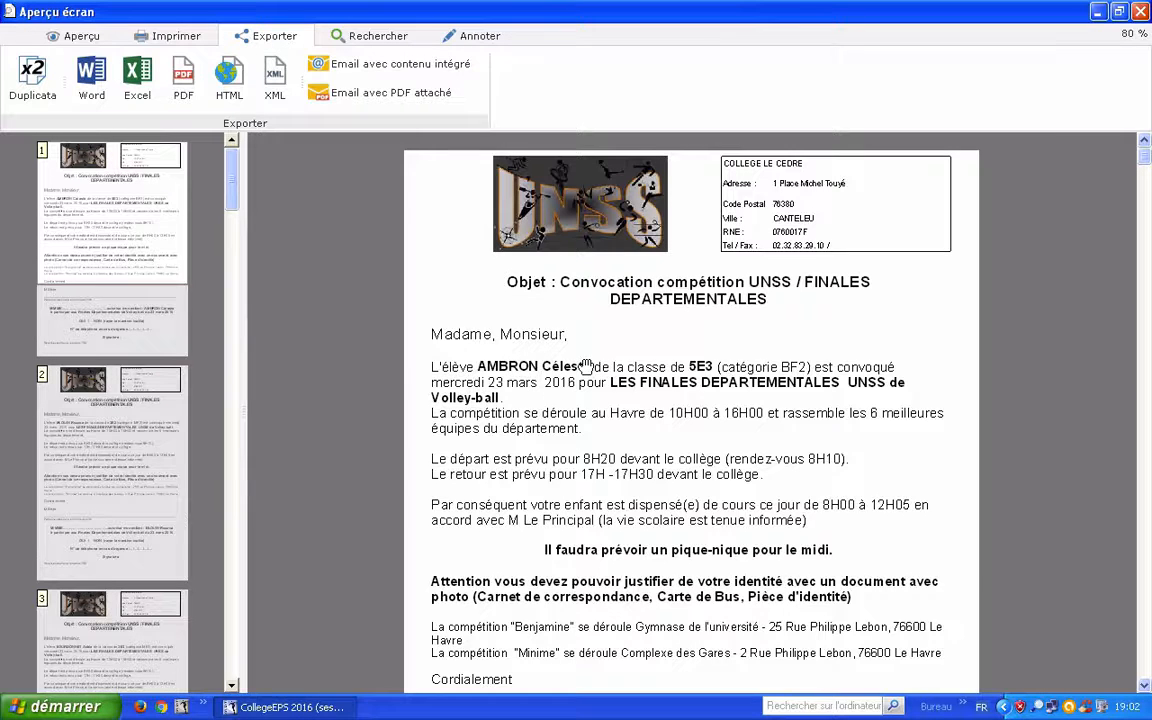
{"action": "left_click", "coordinate": [1140, 14]}
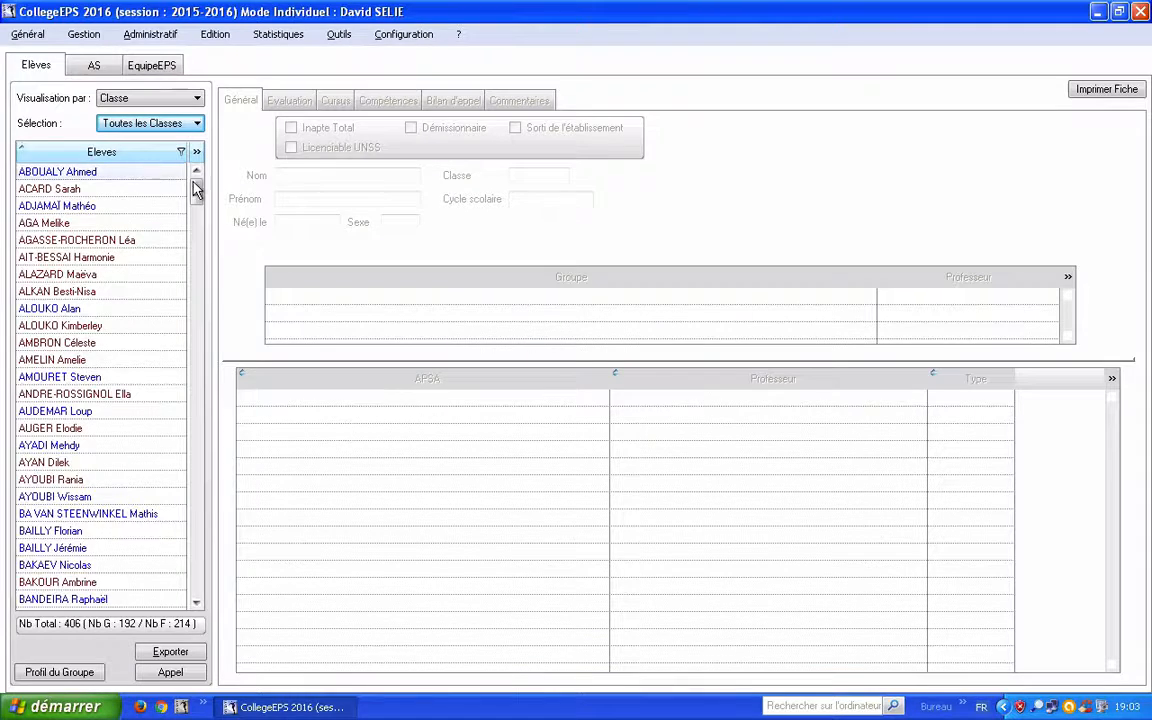
Step: Display the students by Groupe and select the group "Volley Finales Départemen"
{"action": "left_click", "coordinate": [147, 101]}
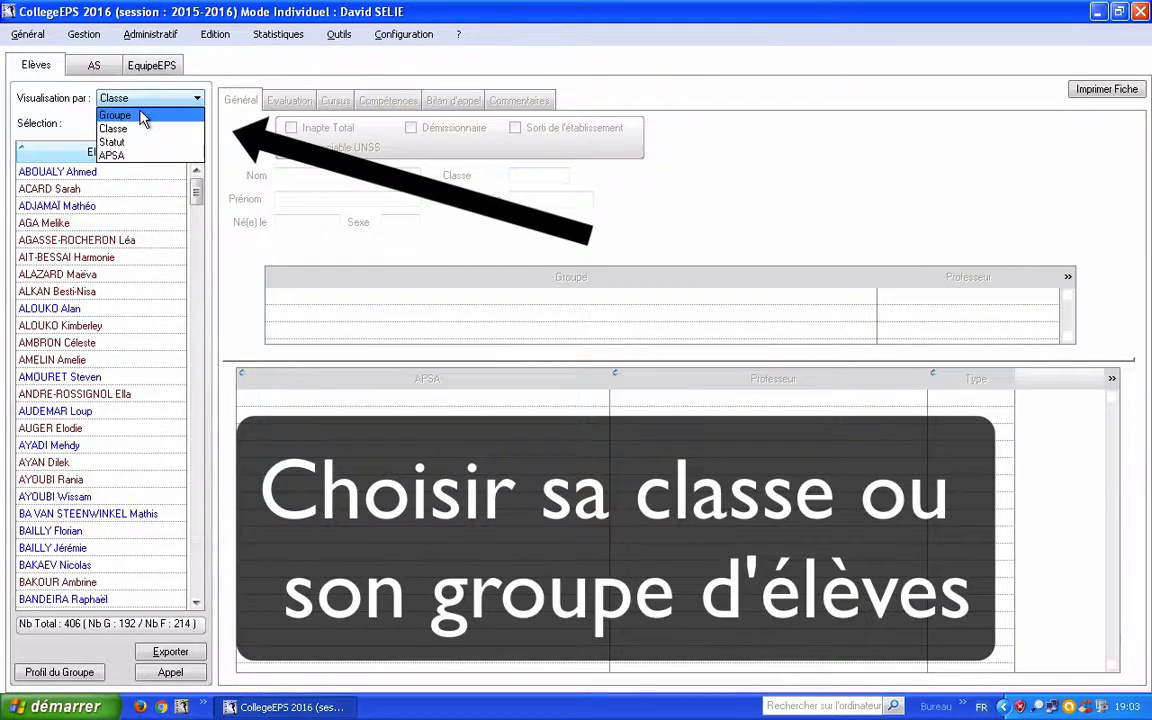
{"action": "left_click", "coordinate": [143, 115]}
{"action": "left_click", "coordinate": [143, 123]}
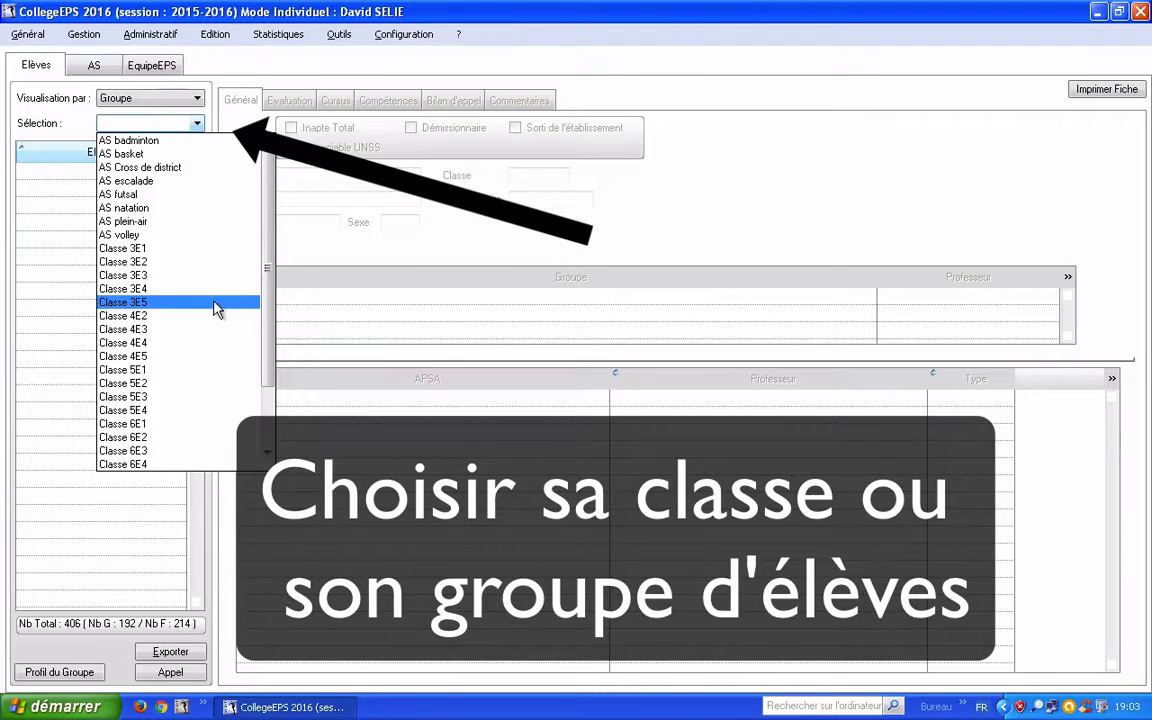
{"action": "left_click_drag", "start_coordinate": [266, 270], "coordinate": [260, 396]}
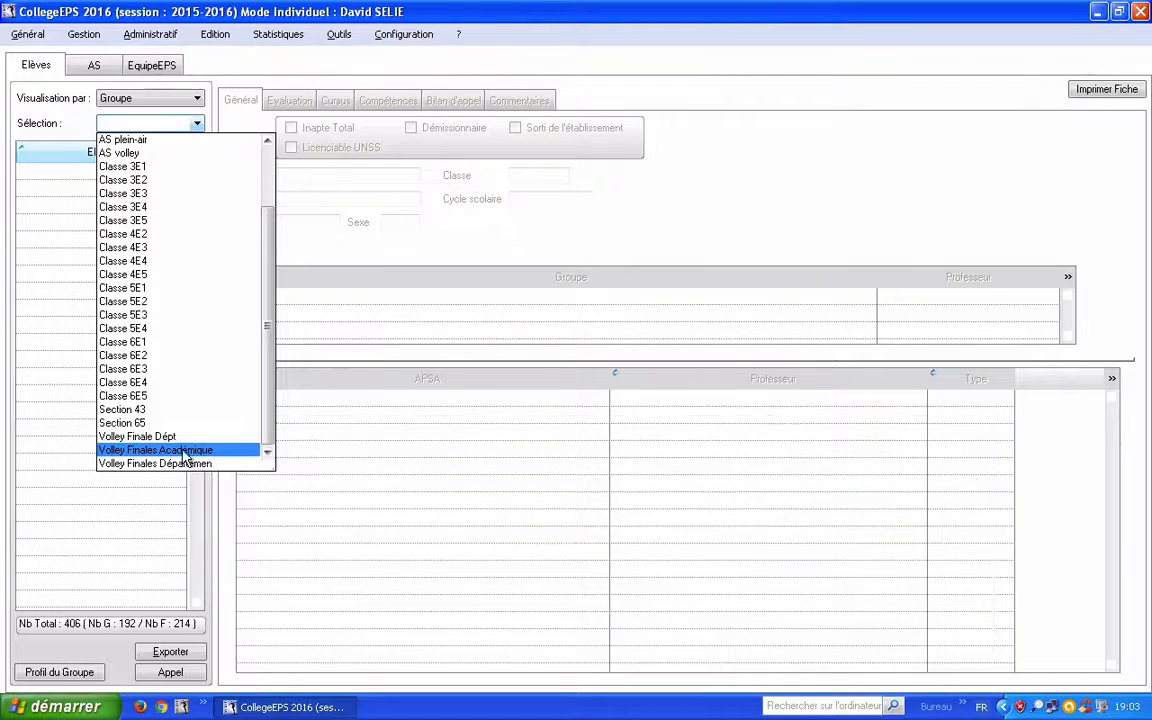
{"action": "left_click", "coordinate": [150, 463]}
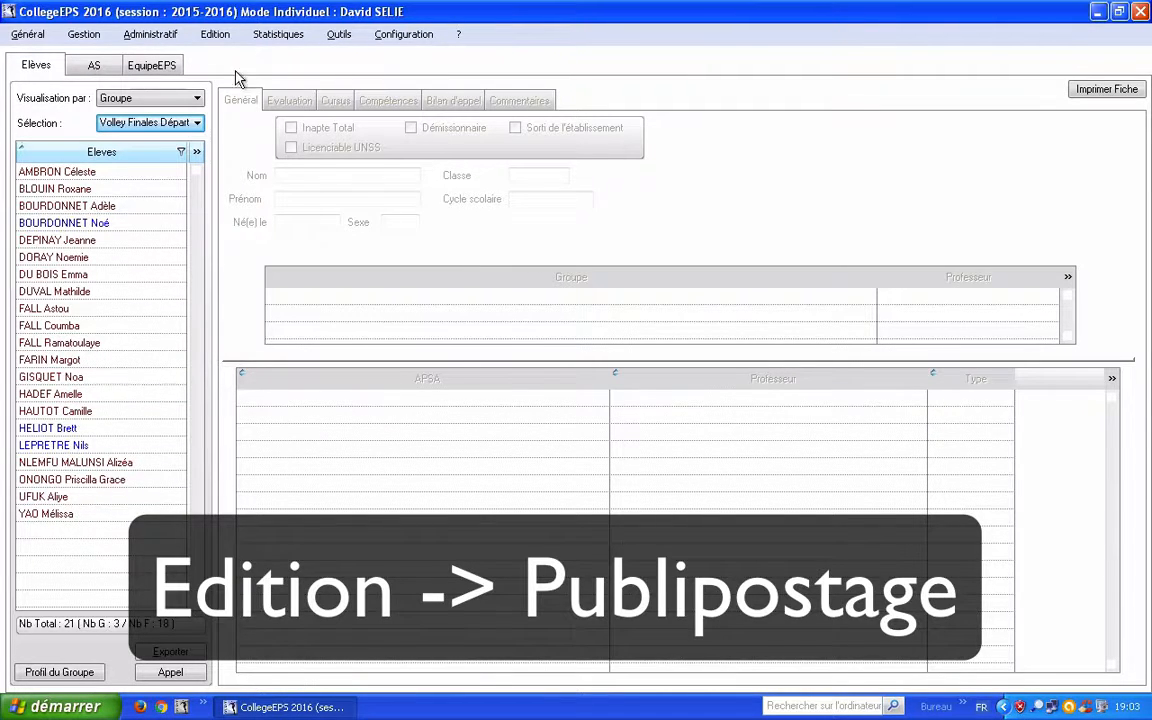
Step: Open Publipostage for the group and exclude the last student in the list from the mailing
{"action": "left_click", "coordinate": [227, 38]}
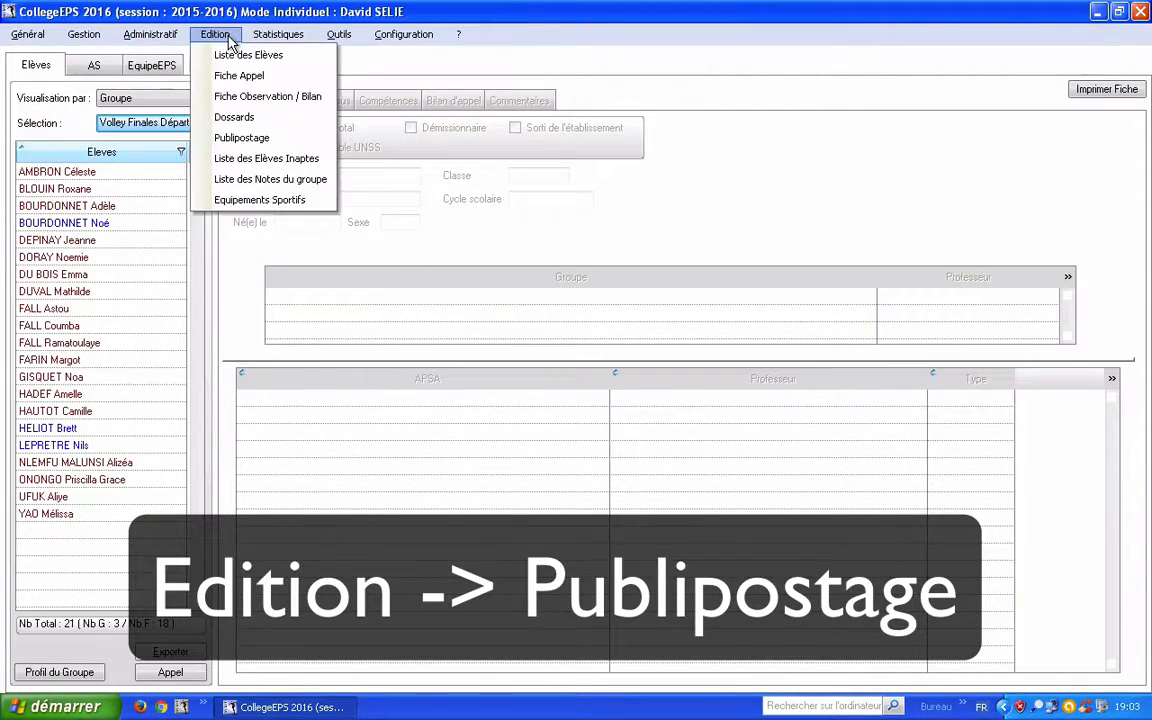
{"action": "left_click", "coordinate": [226, 137]}
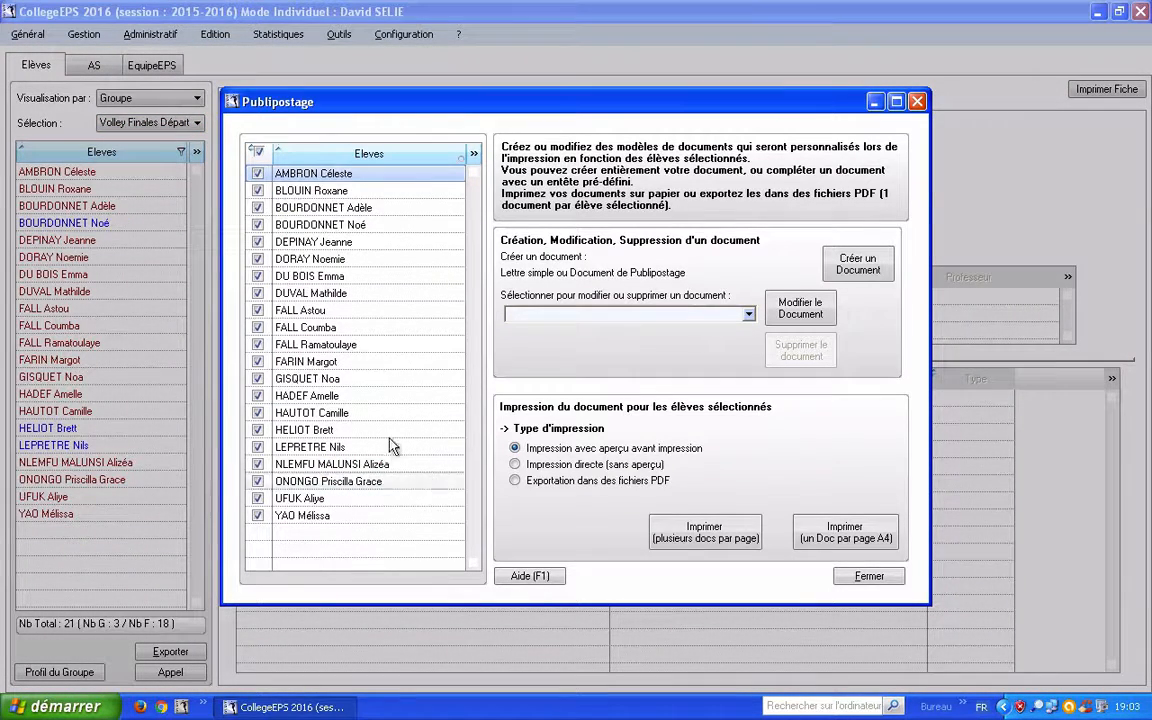
{"action": "left_click", "coordinate": [257, 517]}
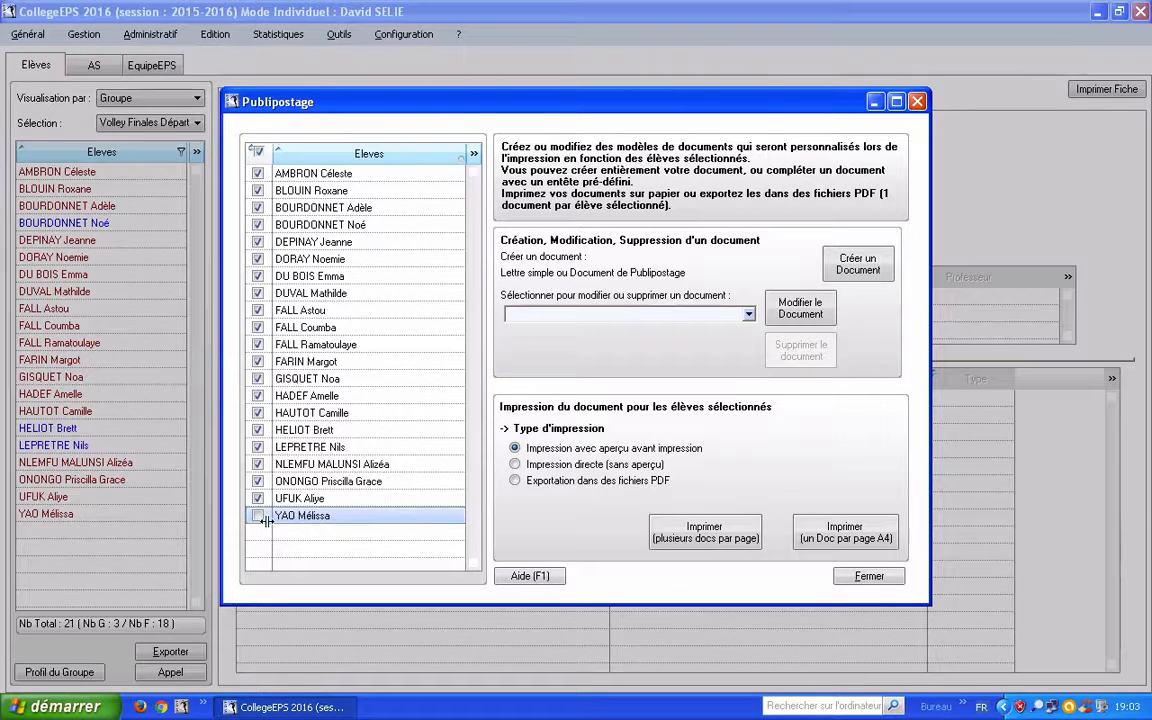
{"action": "left_click_drag", "start_coordinate": [437, 92], "coordinate": [418, 68]}
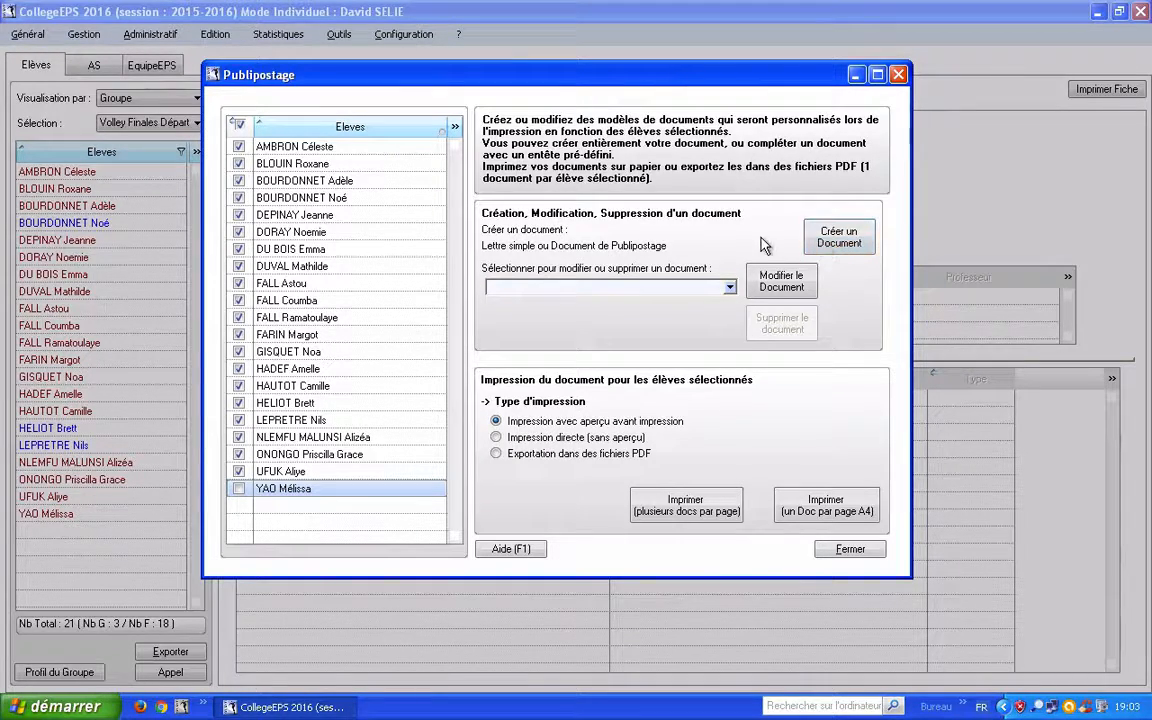
Step: Open the existing document "2015 Finales départemantales Volley-ball Le Havre" for modification in a maximized window
{"action": "left_click", "coordinate": [731, 288]}
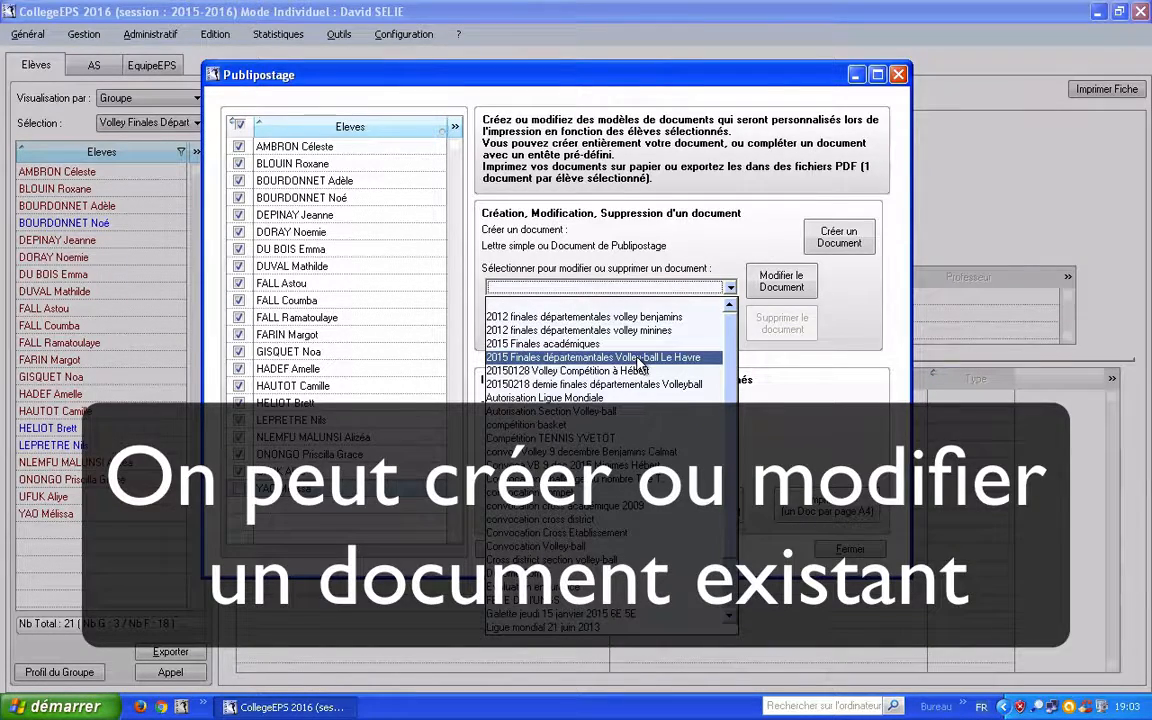
{"action": "left_click", "coordinate": [636, 362]}
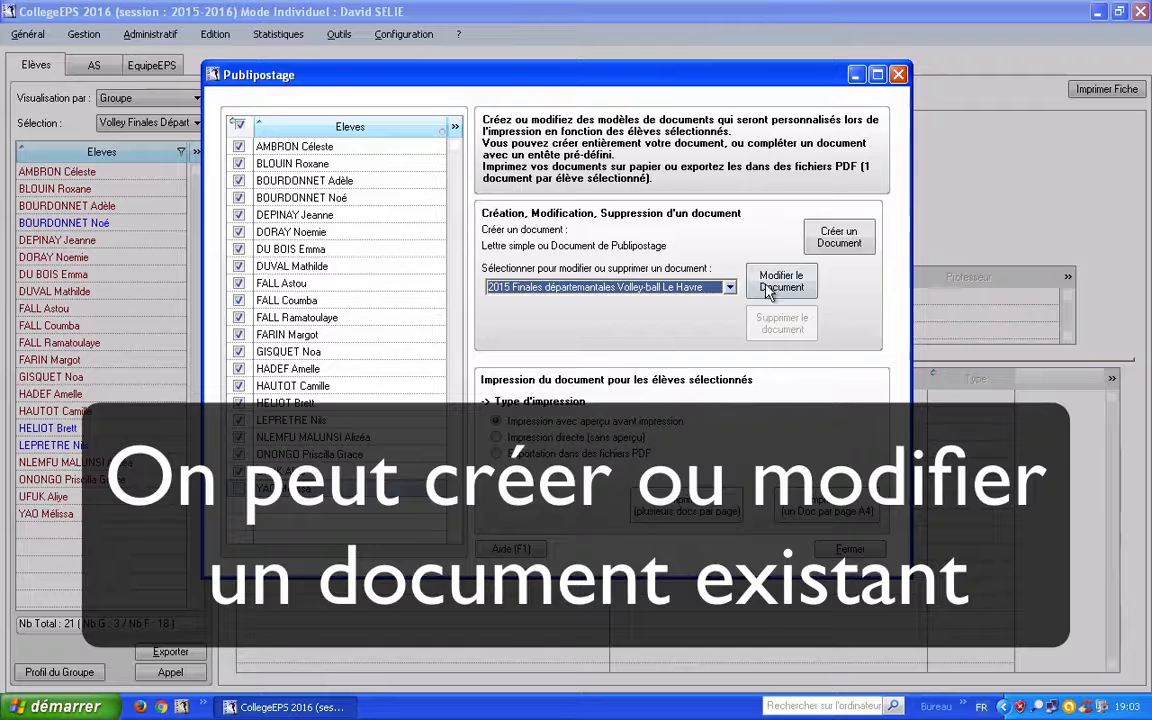
{"action": "left_click", "coordinate": [770, 281]}
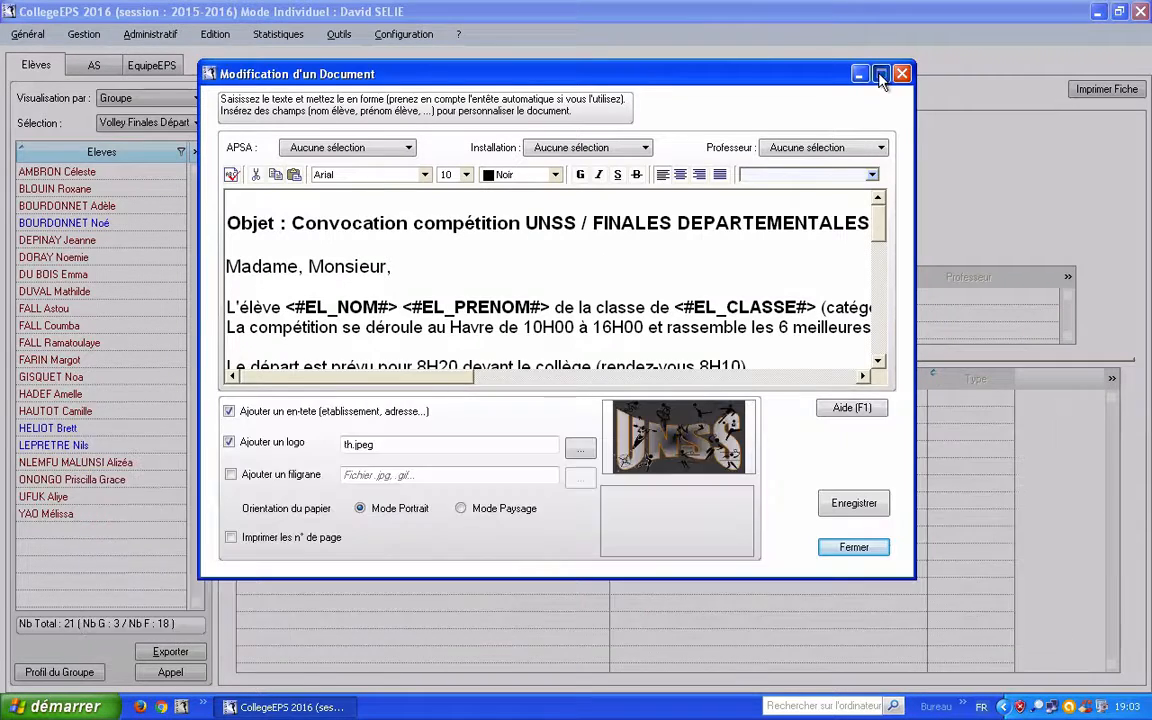
{"action": "left_click", "coordinate": [880, 73]}
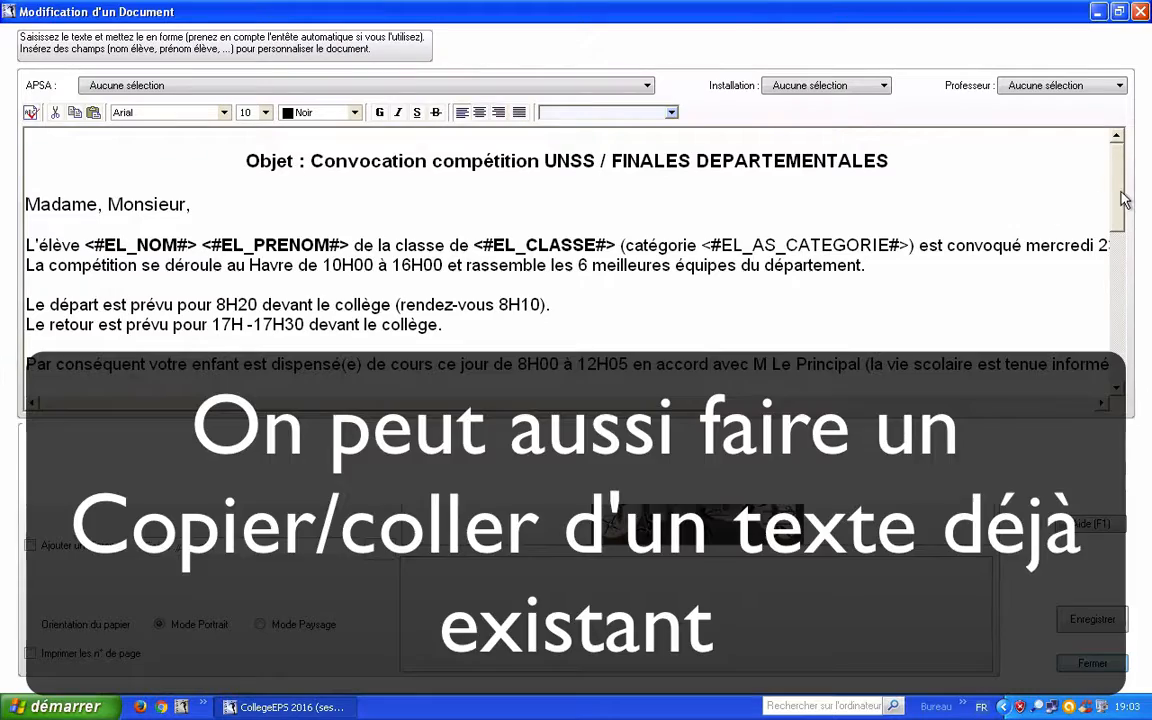
Step: Examine the <#EL_NOM#> field in the letter text and the list of merge fields available for insertion
{"action": "mouse_move", "coordinate": [1119, 188]}
{"action": "left_mouse_down"}
{"action": "mouse_move", "coordinate": [1098, 347]}
{"action": "mouse_move", "coordinate": [1122, 183]}
{"action": "left_mouse_up"}
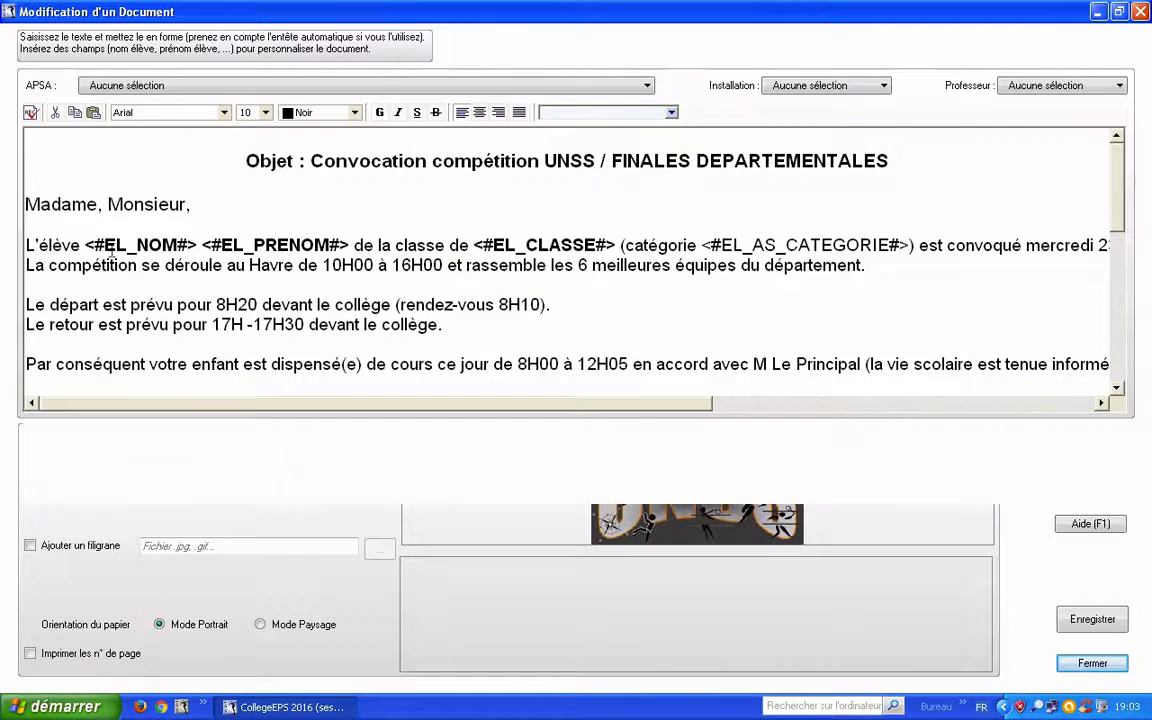
{"action": "left_click_drag", "start_coordinate": [85, 244], "coordinate": [199, 245]}
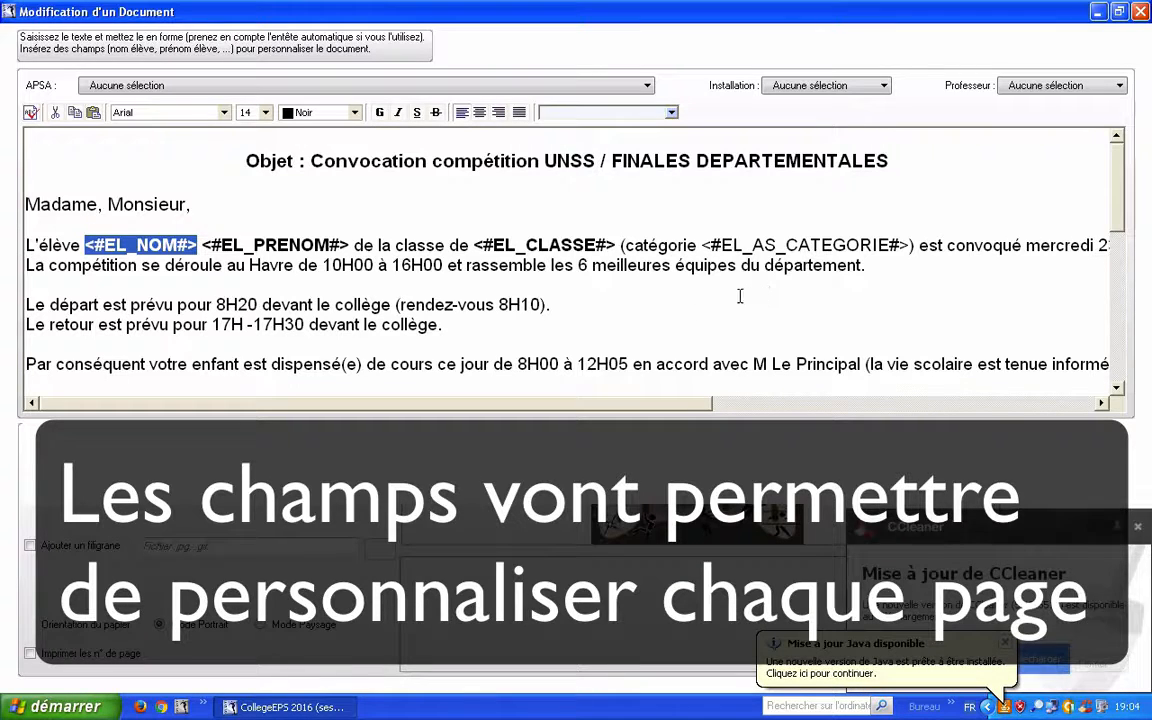
{"action": "left_click", "coordinate": [671, 112]}
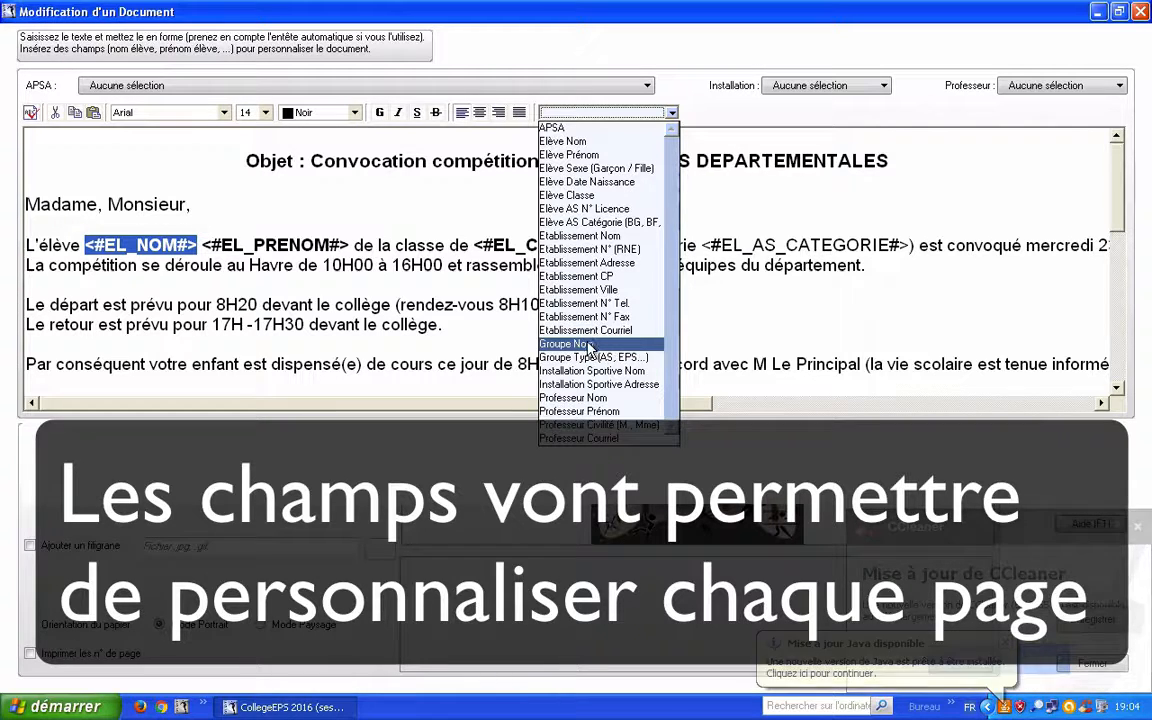
{"action": "left_click", "coordinate": [451, 285]}
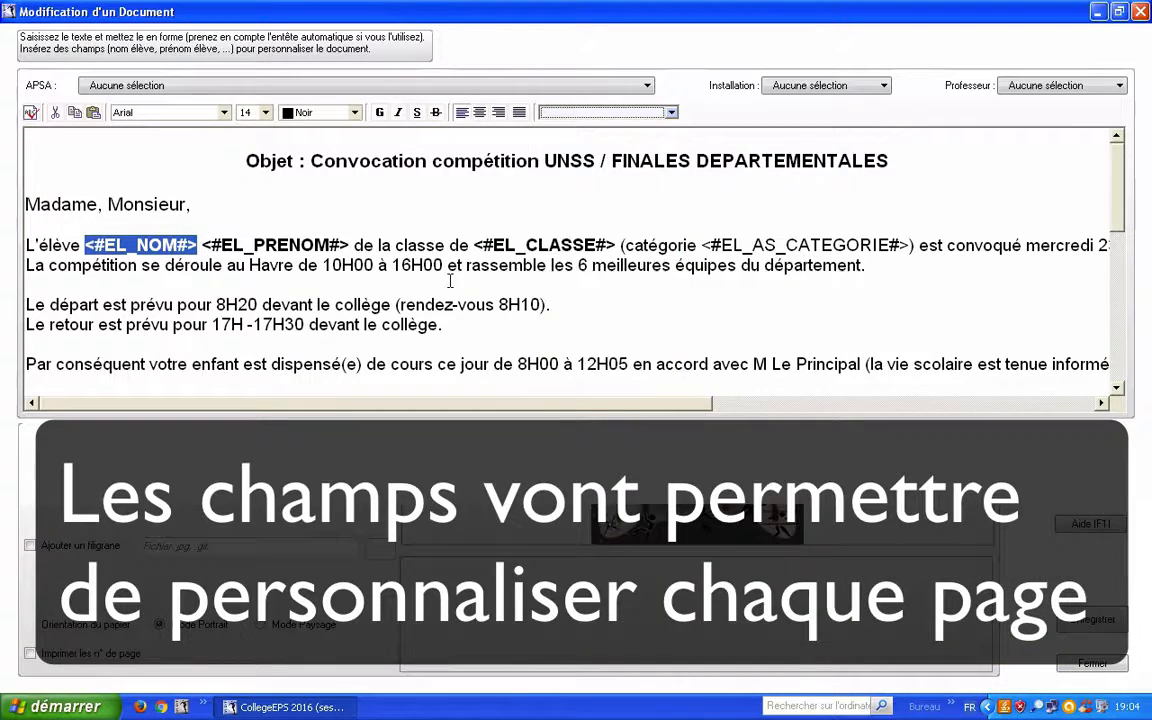
Step: Insert the Groupe Nom field at the end of the sentence ending in "équipes du département." and save the document
{"action": "left_click", "coordinate": [890, 263]}
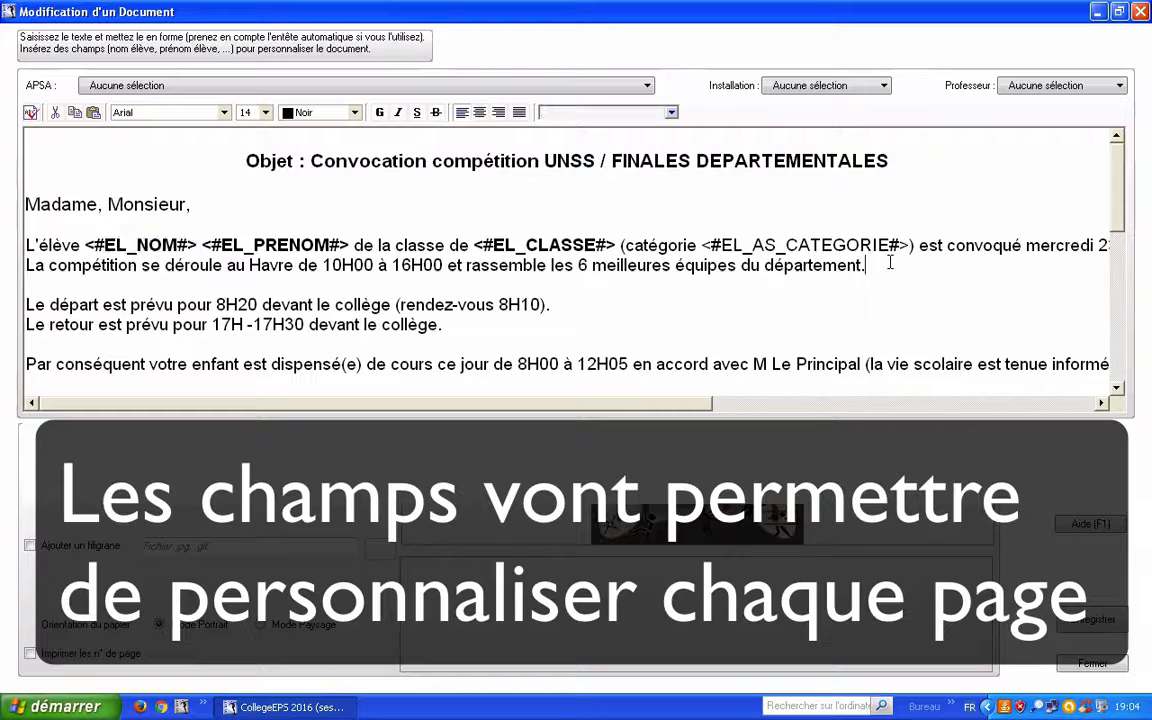
{"action": "left_click", "coordinate": [612, 112]}
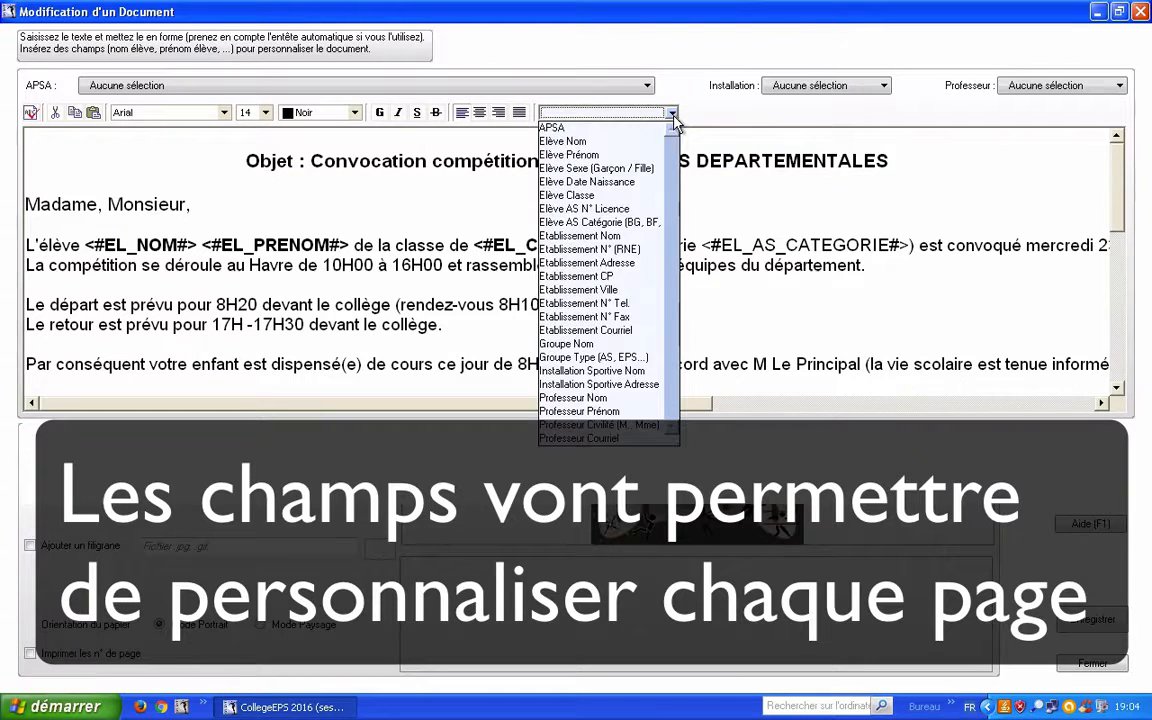
{"action": "left_click", "coordinate": [609, 344]}
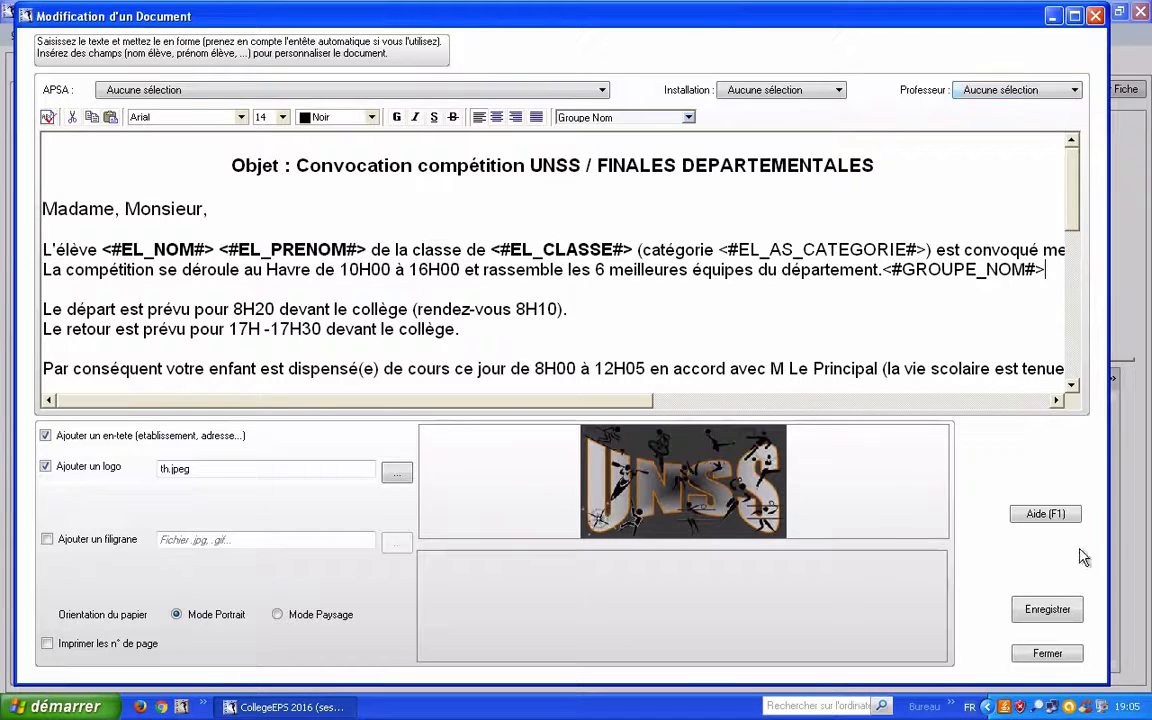
{"action": "left_click", "coordinate": [1047, 609]}
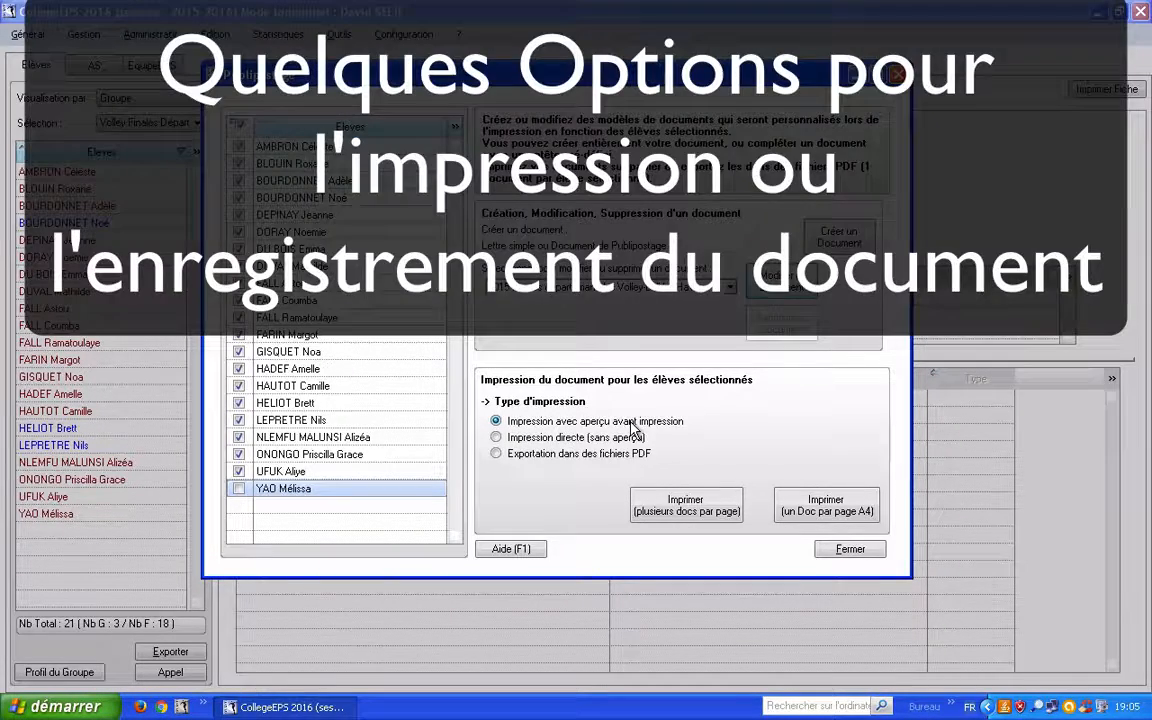
Step: Generate the letters as "Impression avec aperçu avant impression" with several documents per page, and display the preview's printing options
{"action": "left_click", "coordinate": [590, 438]}
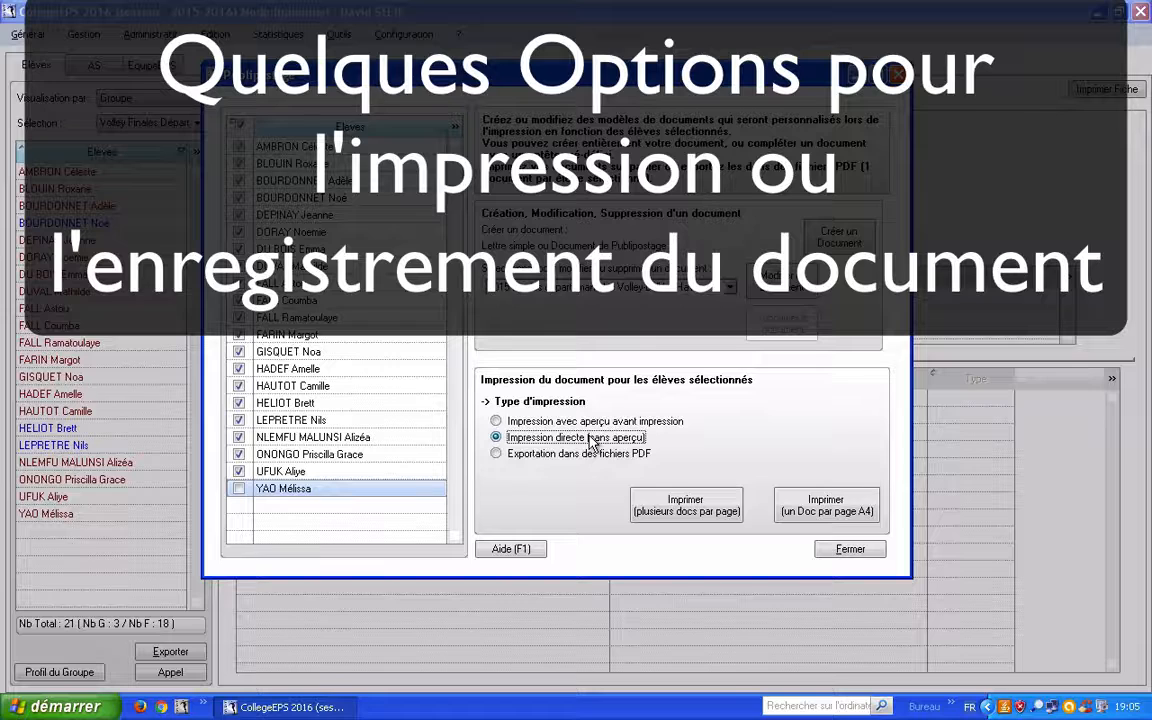
{"action": "left_click", "coordinate": [538, 458]}
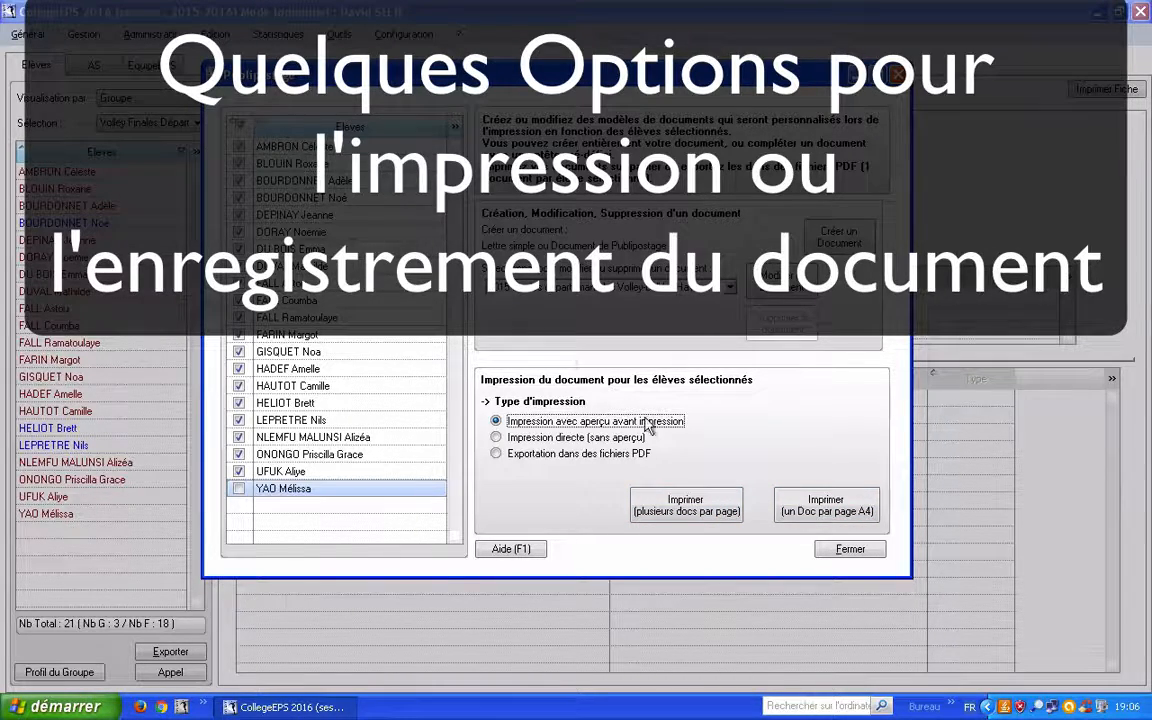
{"action": "left_click", "coordinate": [697, 521]}
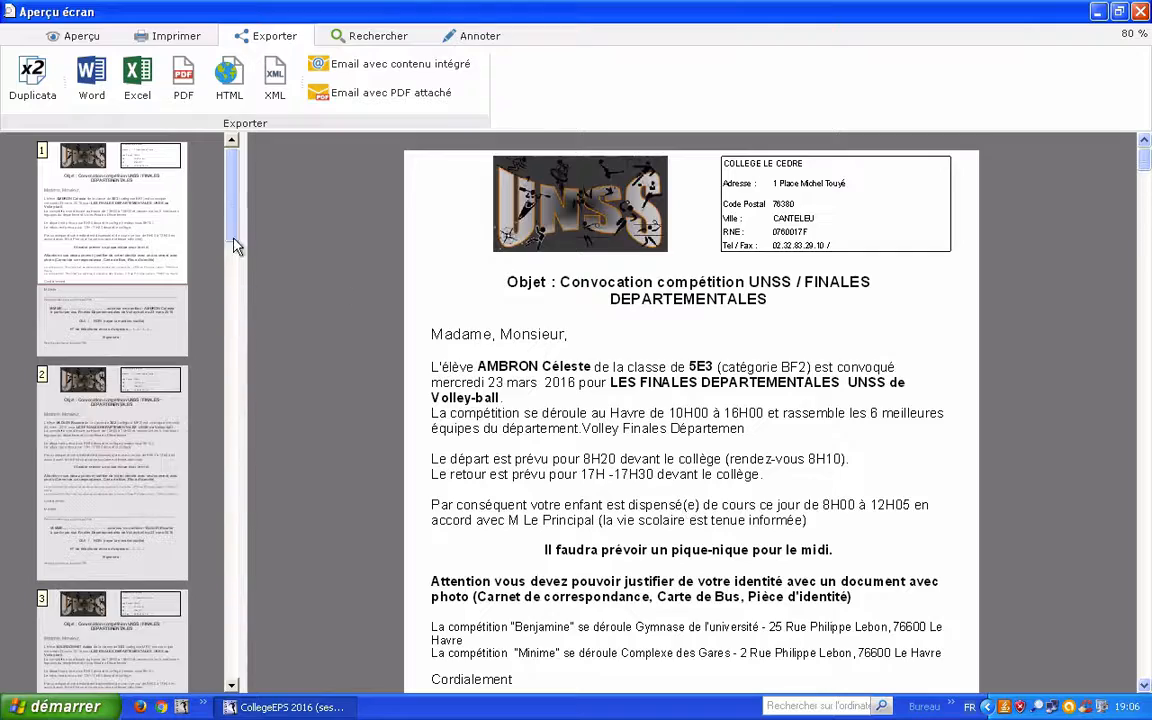
{"action": "mouse_move", "coordinate": [101, 267]}
{"action": "left_mouse_down"}
{"action": "mouse_move", "coordinate": [101, 335]}
{"action": "mouse_move", "coordinate": [104, 261]}
{"action": "left_mouse_up"}
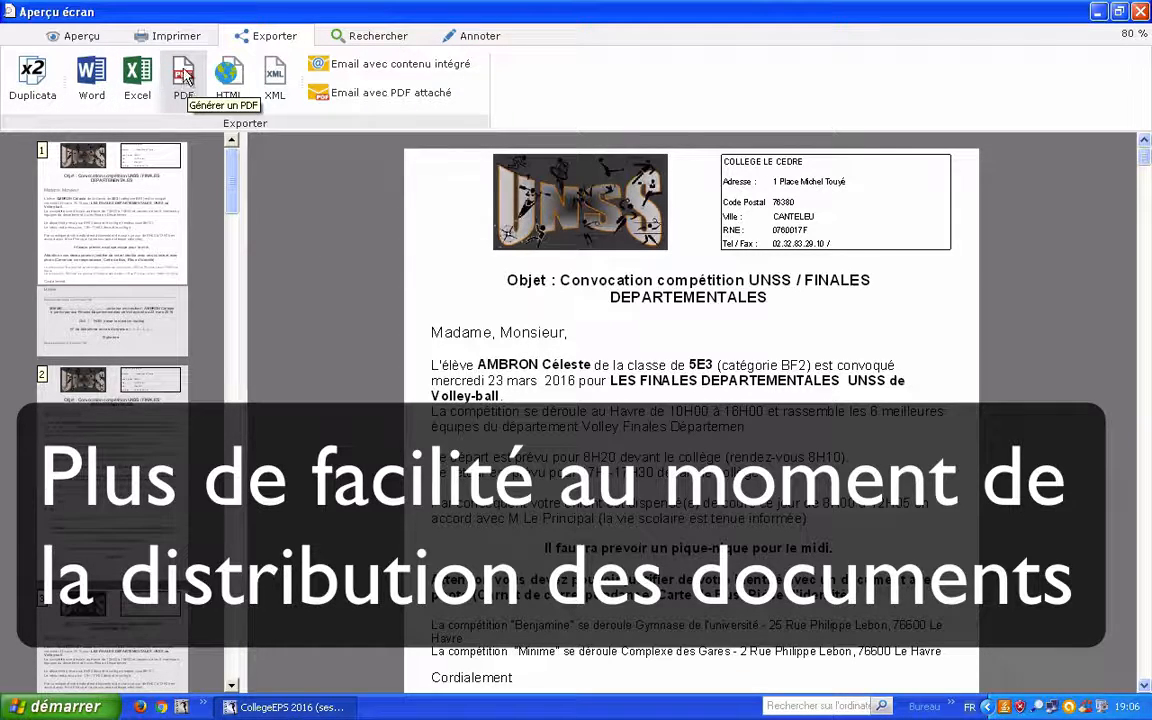
{"action": "left_click", "coordinate": [178, 38]}
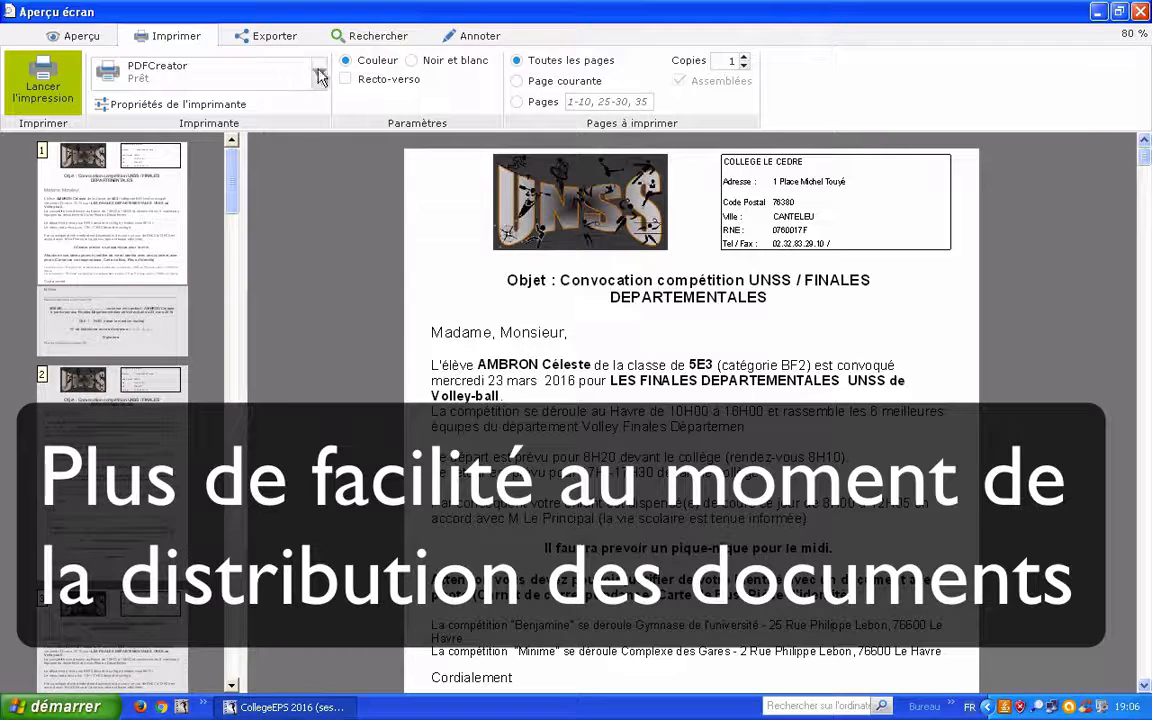